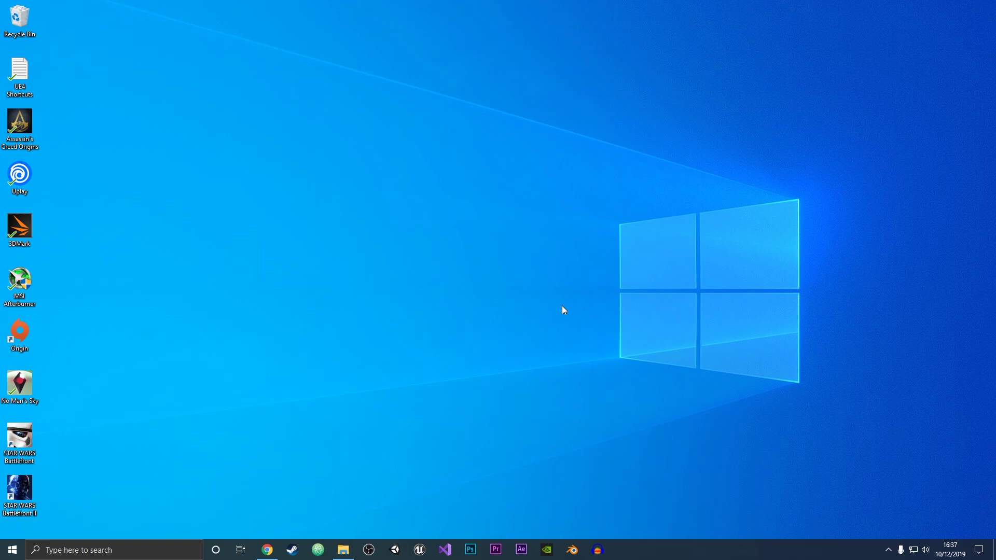
- Upload 'A Himitsu - Adventures [Argofox].mp3' from the Music folder on the OFOCT converter page
click(274, 545)
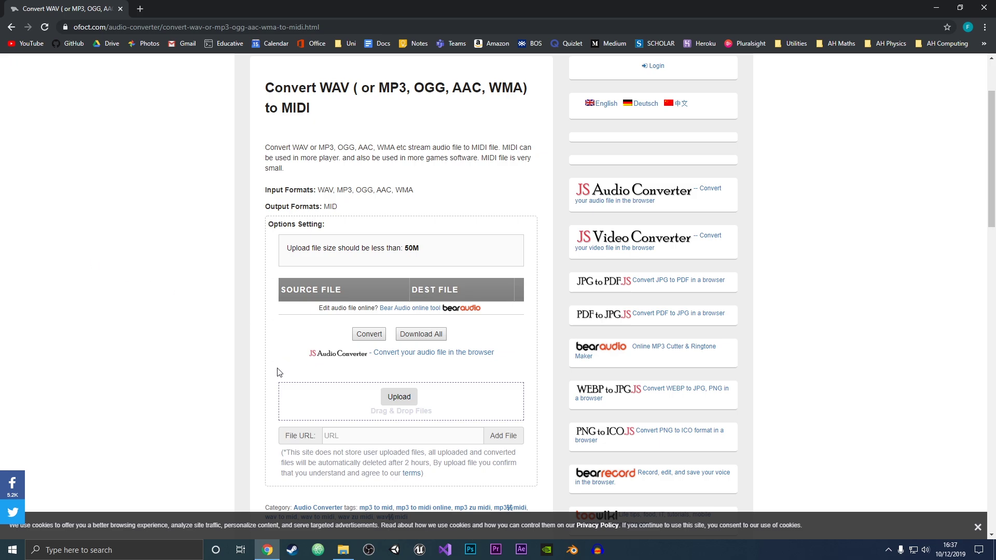
click(391, 397)
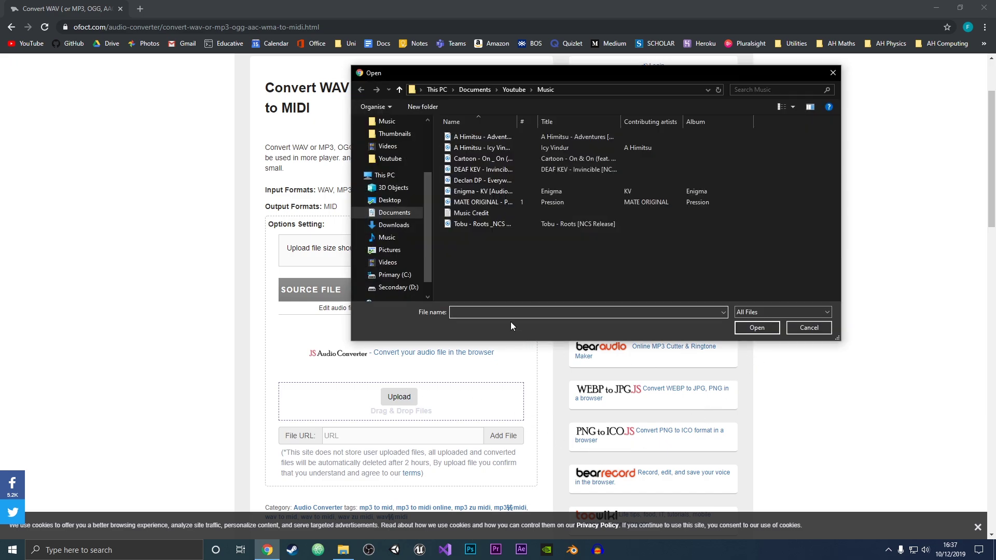
double_click(469, 140)
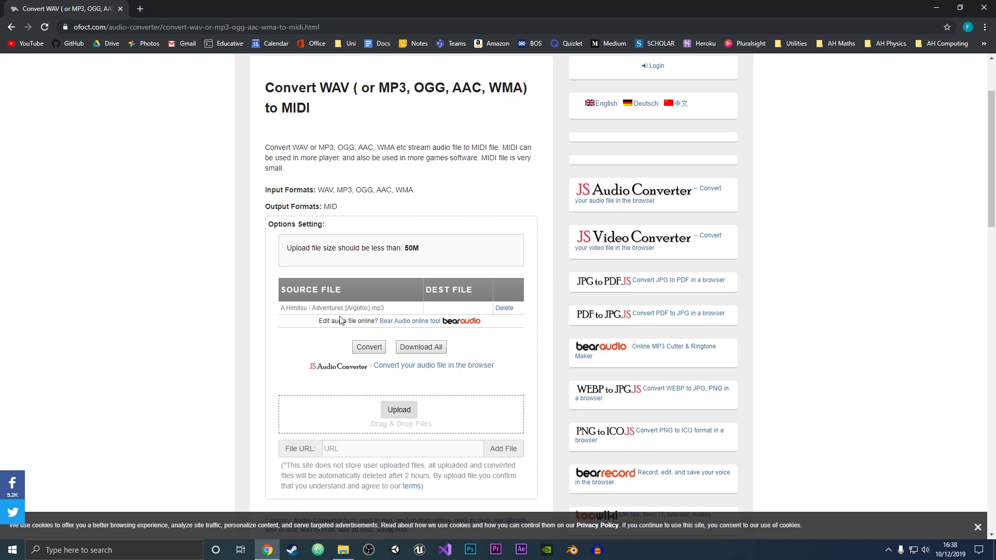
- Convert the uploaded A Himitsu track to MIDI and download the .mid file from DEST FILE
click(370, 353)
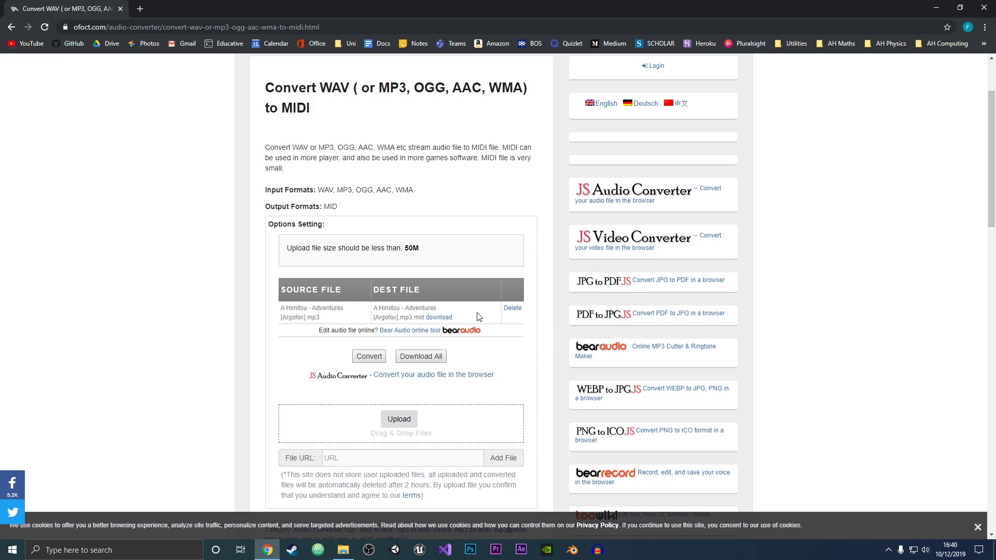
click(435, 324)
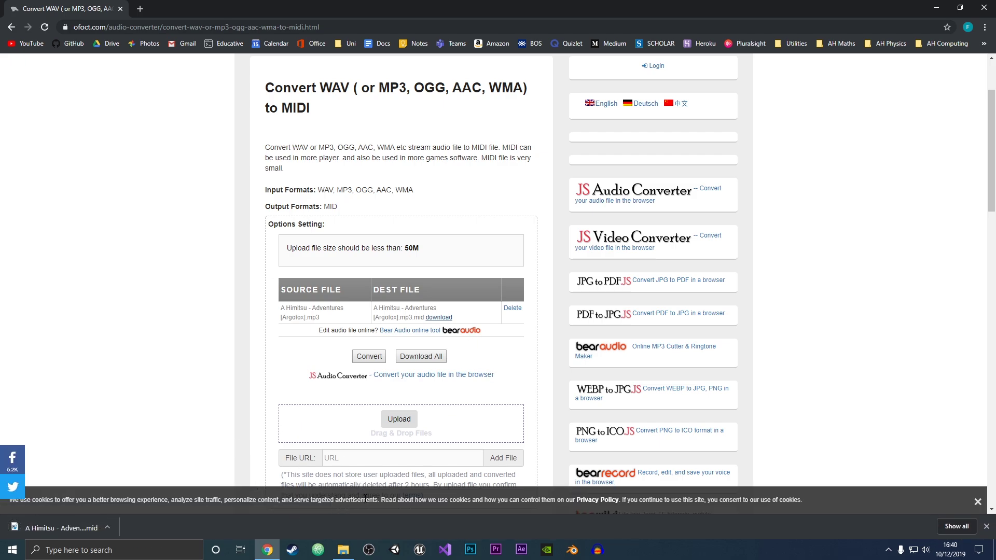
- In Downloads, rename the converted file to 'A Himitsu - Adventures [Argofox]', removing the stray '.mp3'
click(343, 550)
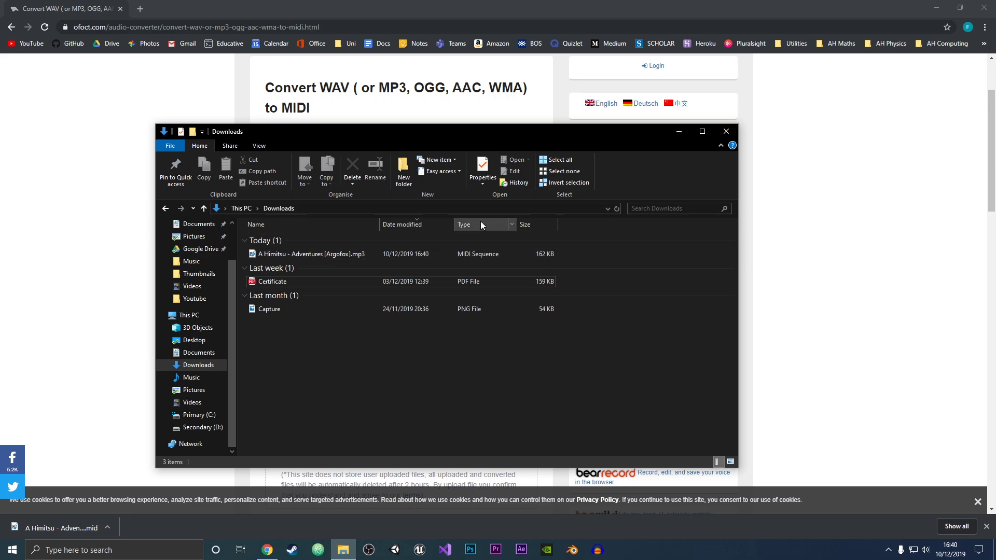
click(364, 254)
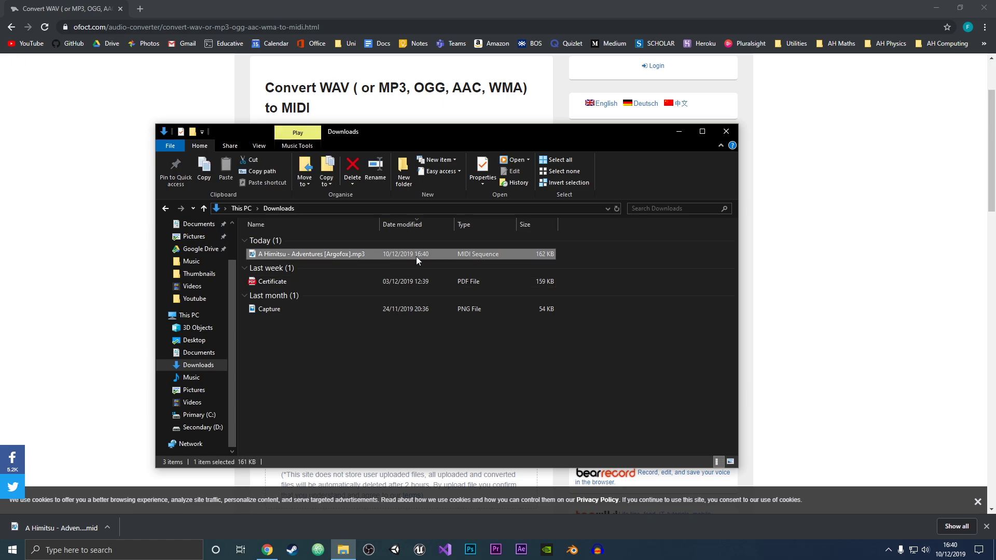
right_click(361, 253)
click(381, 471)
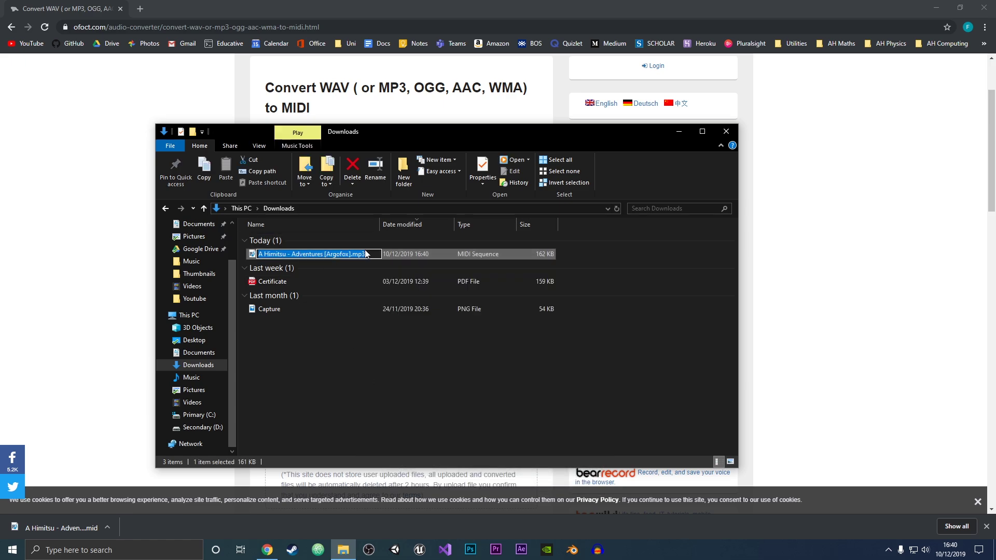
click(368, 254)
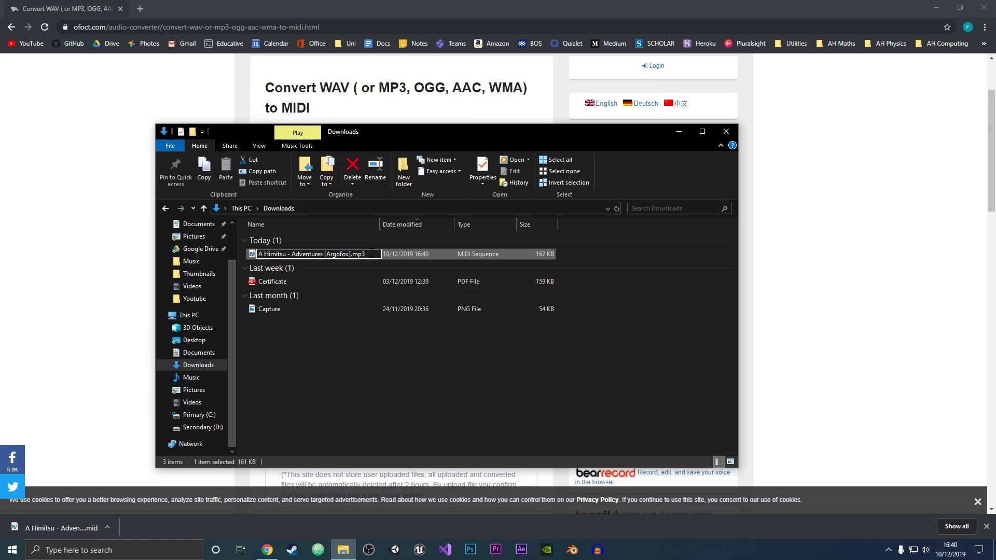
key(BackSpace)
key(BackSpace)
key(BackSpace)
key(Return)
- Check the renamed file's Properties to confirm it is a MIDI Sequence
right_click(395, 254)
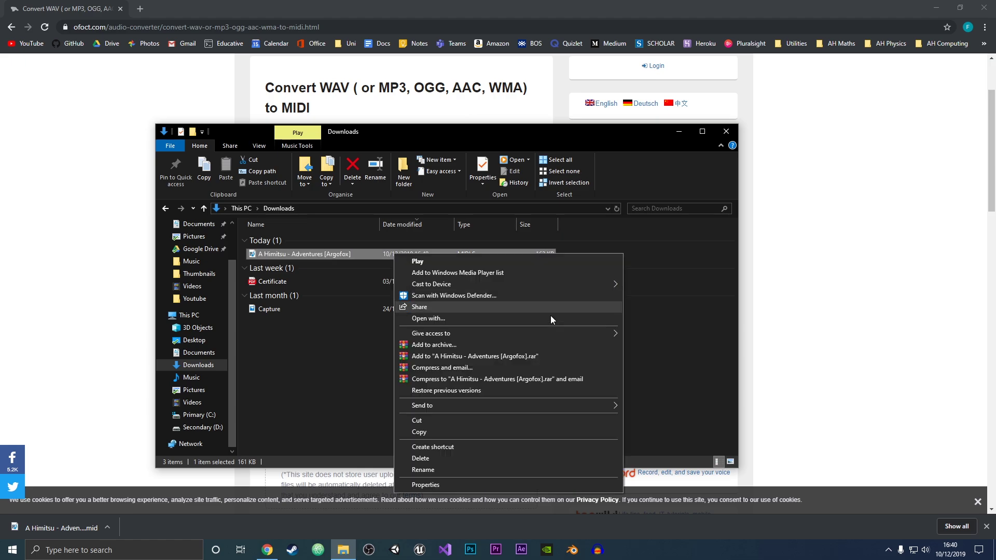
click(425, 486)
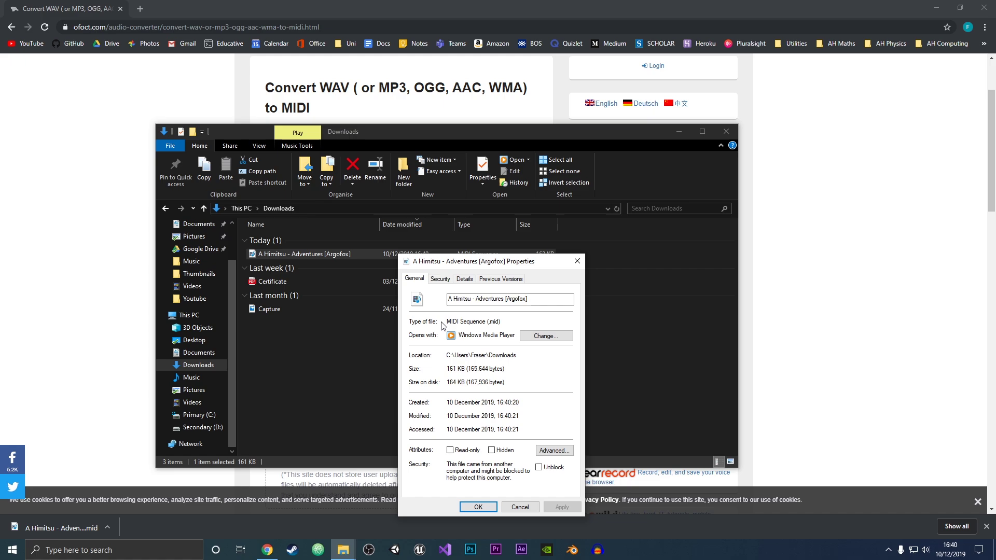
click(577, 262)
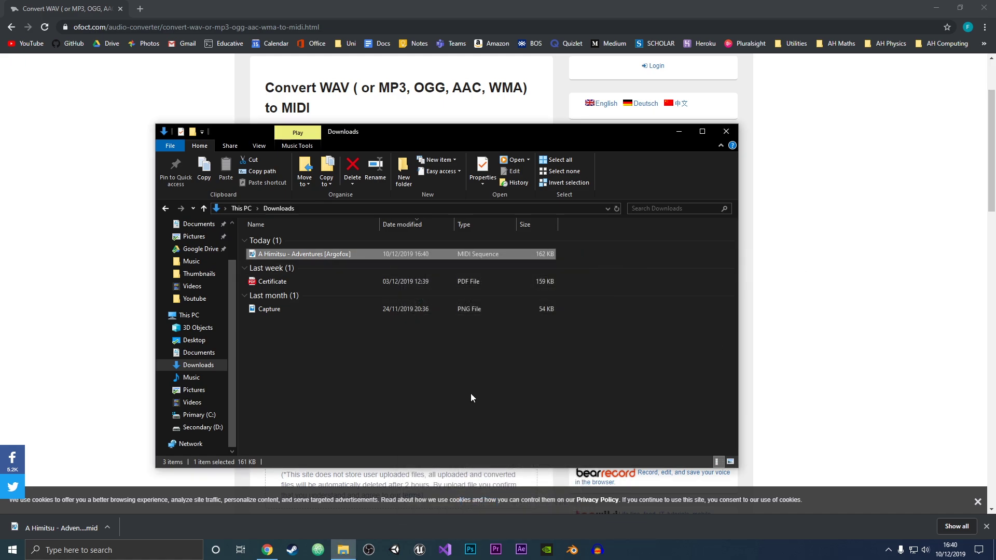
- Play the original A Himitsu MP3 from Youtube > Music in Groove Music, pause at 0:13, then close it
click(470, 394)
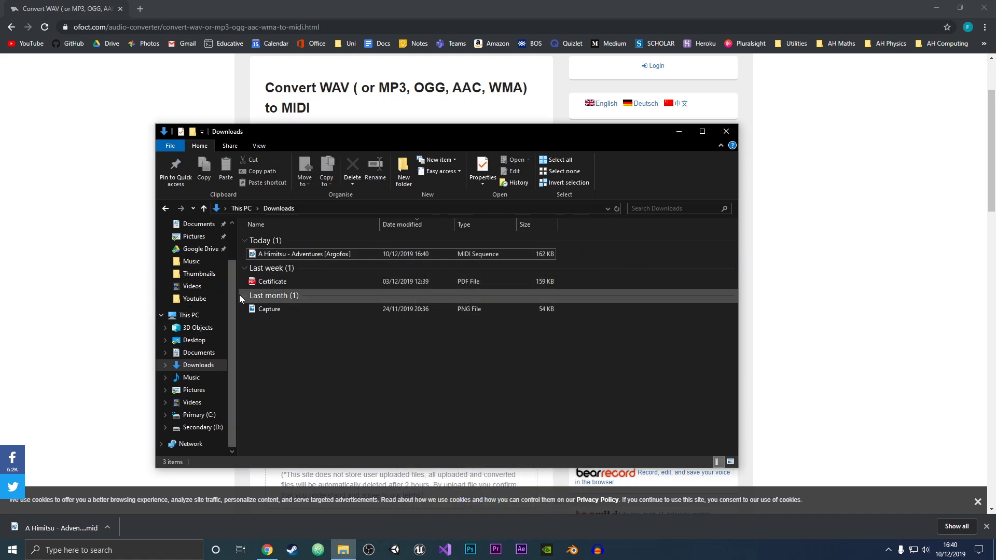
click(204, 265)
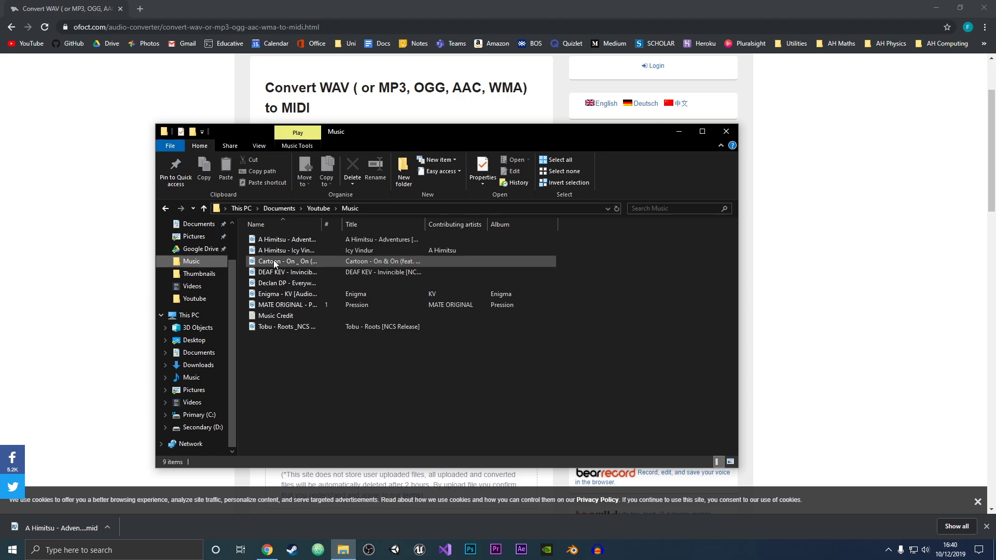
double_click(286, 241)
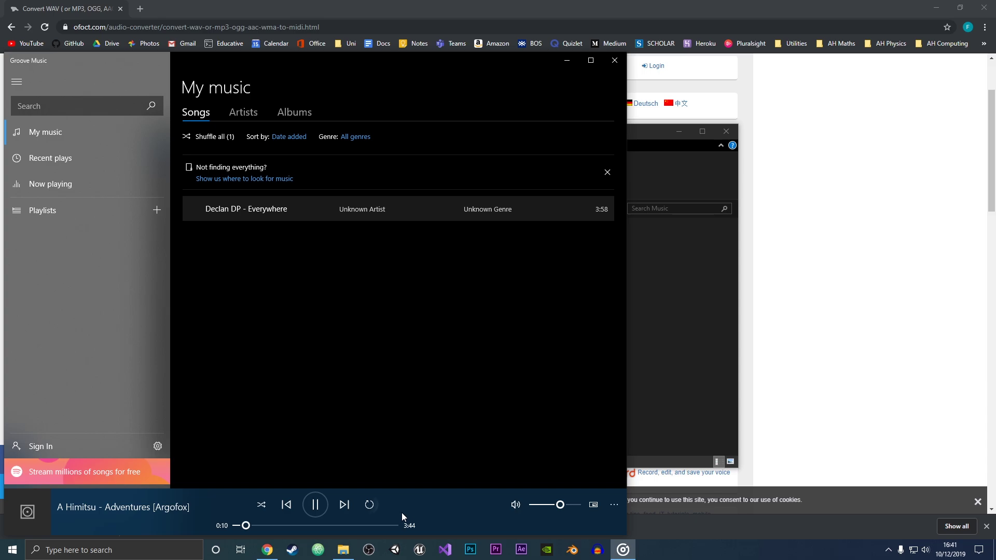
click(317, 509)
click(614, 62)
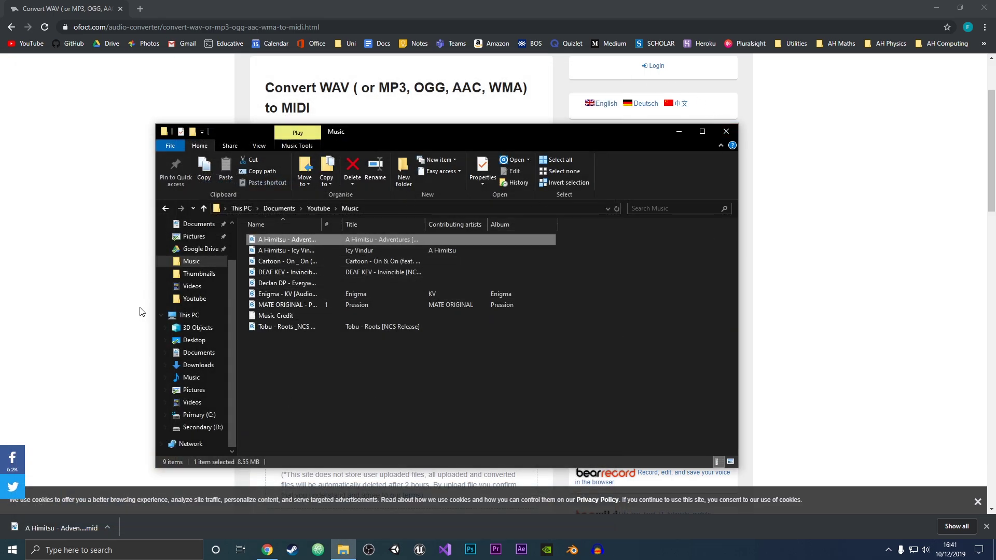
- Play the converted A Himitsu MIDI from Downloads in Windows Media Player, then close the player
click(200, 366)
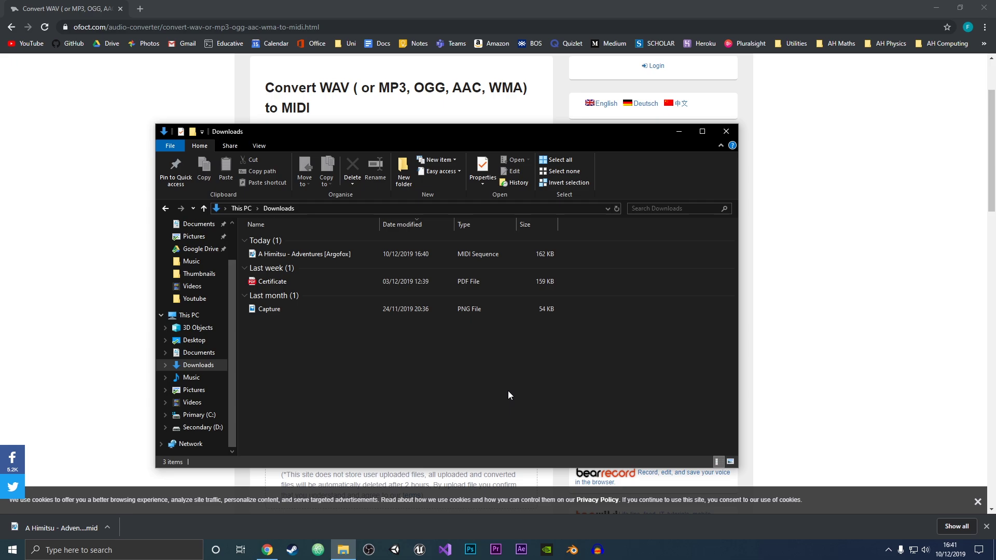
double_click(299, 255)
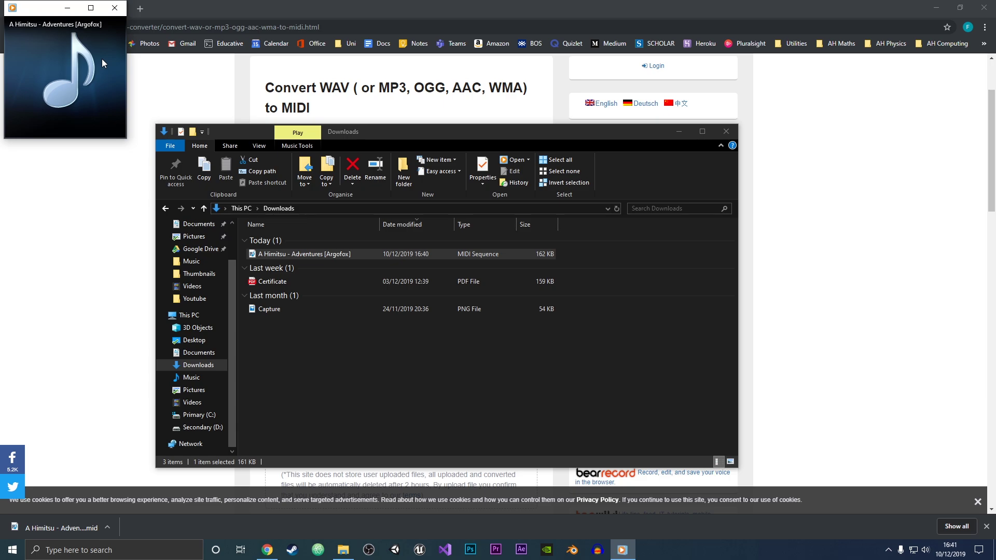
mouse_move(64, 67)
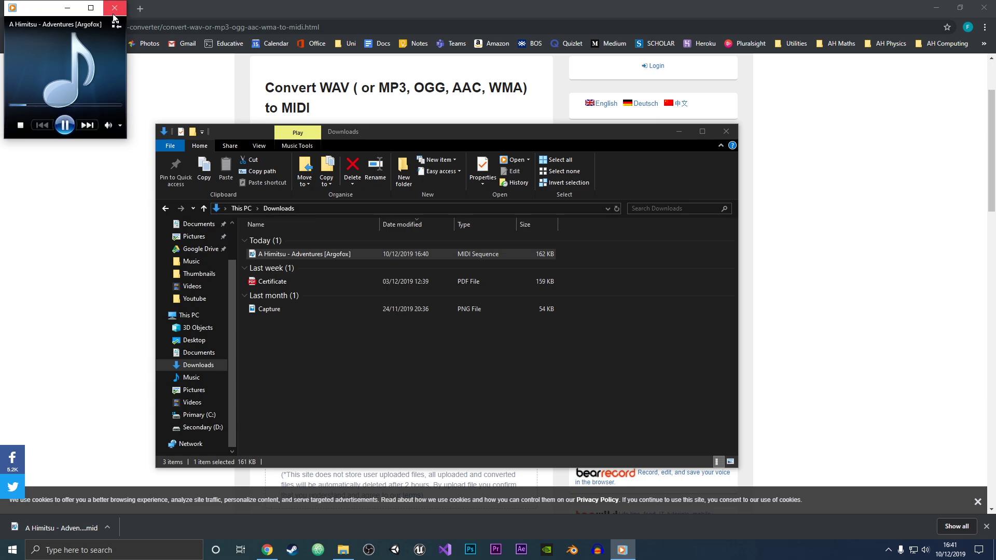
click(115, 8)
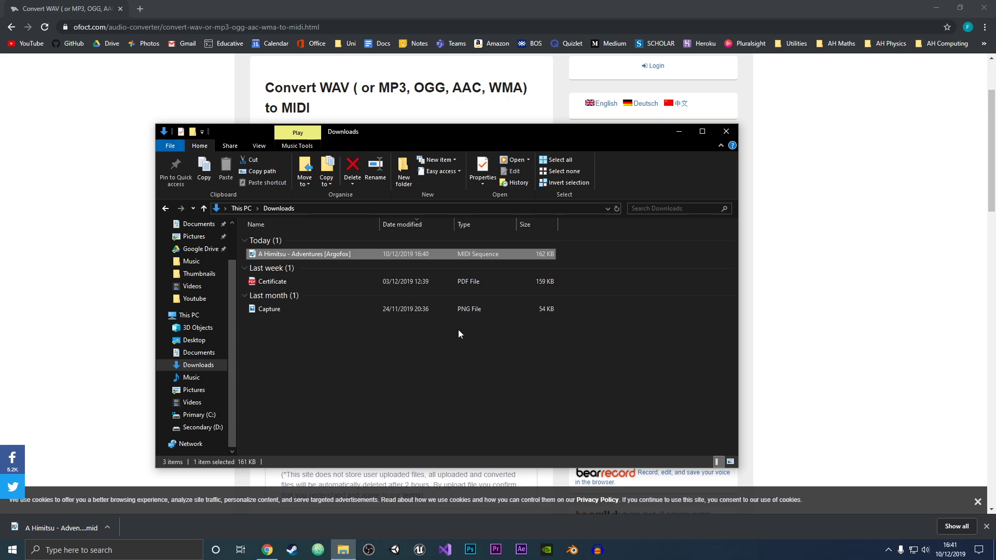